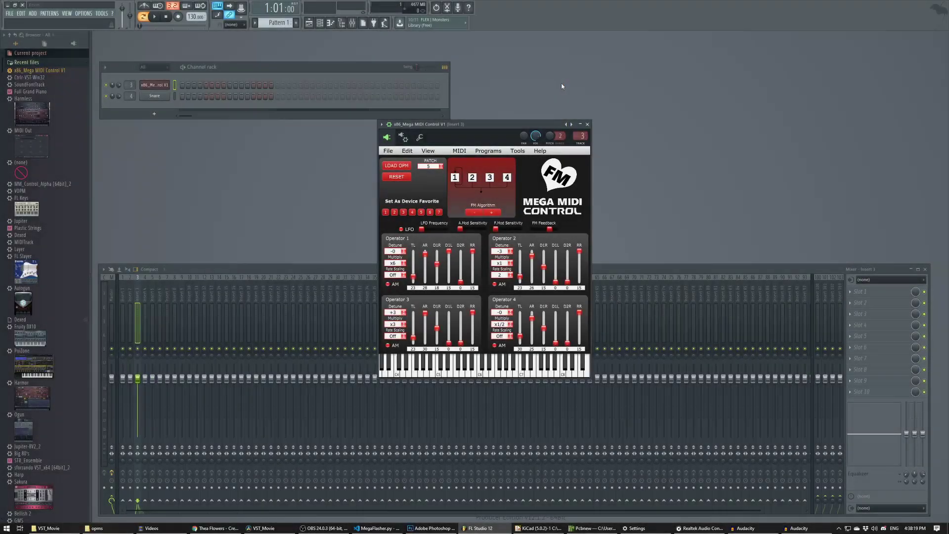
drag(510, 127, 511, 140)
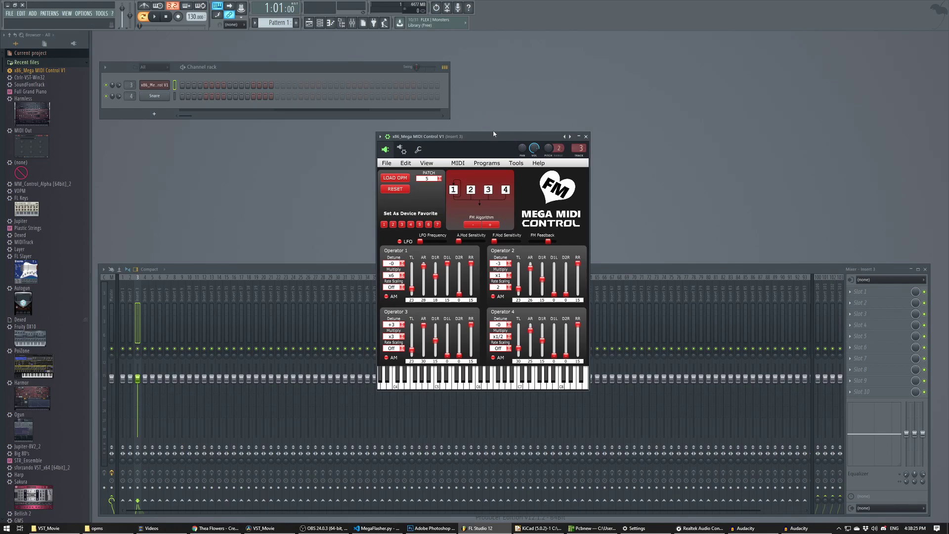
mouse_move(492, 137)
mouse_down()
mouse_move(504, 125)
mouse_move(488, 128)
mouse_up()
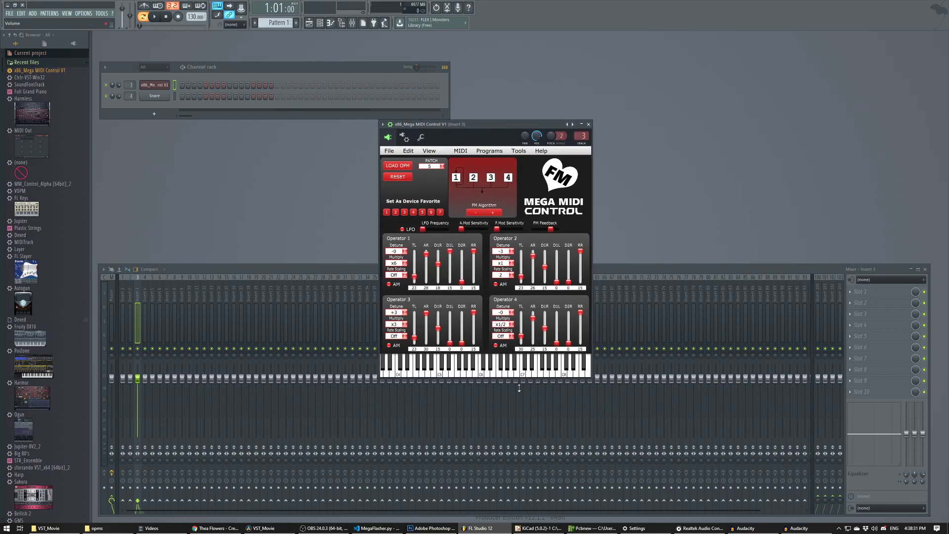
click(488, 367)
- Step the FM algorithm down to 3, then back up to 4
click(474, 213)
click(474, 213)
click(475, 213)
click(474, 213)
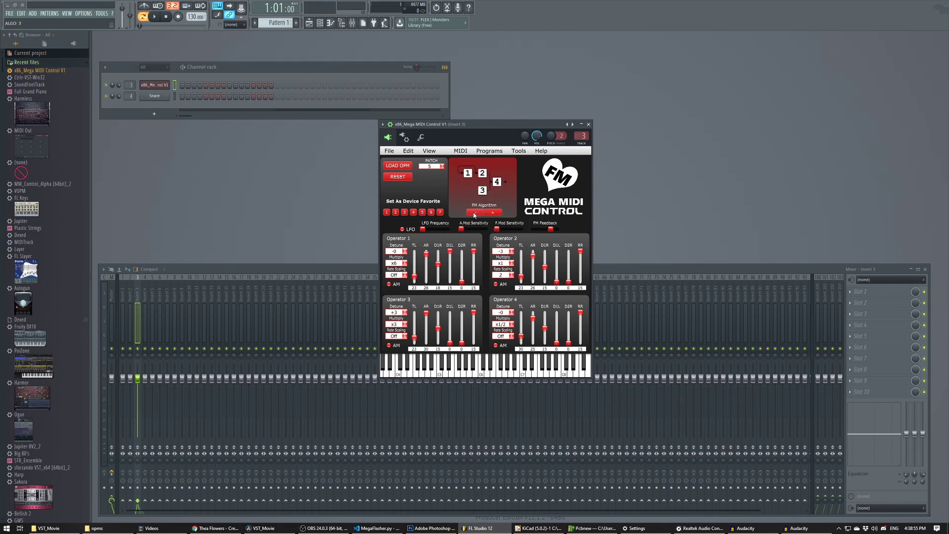
click(474, 213)
click(492, 213)
click(492, 213)
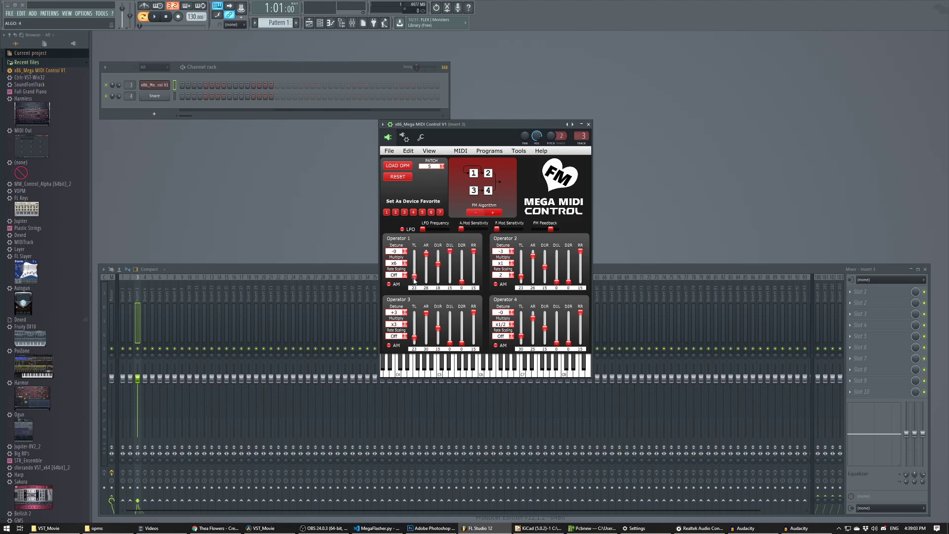
- Set Operator 1's TL to 0 and multiplier x2, retune Operator 2's envelope, and lower Operator 4's D1R to 5
mouse_move(414, 280)
mouse_down()
mouse_move(414, 253)
mouse_move(412, 280)
mouse_up()
click(394, 263)
click(395, 275)
drag(521, 275, 569, 263)
drag(580, 251, 580, 273)
drag(545, 328, 545, 332)
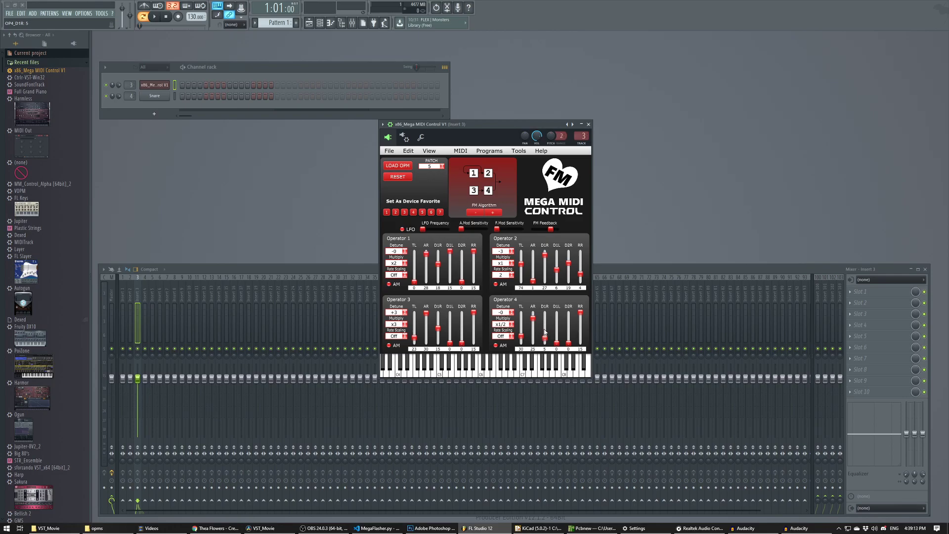
- Set Operator 3's multiplier to x6 and Operator 4's to x2, Operator 2's attack to 21, and Operator 1's TL to 54
click(393, 324)
click(396, 365)
click(497, 326)
click(499, 343)
drag(533, 283, 532, 261)
drag(445, 124, 447, 138)
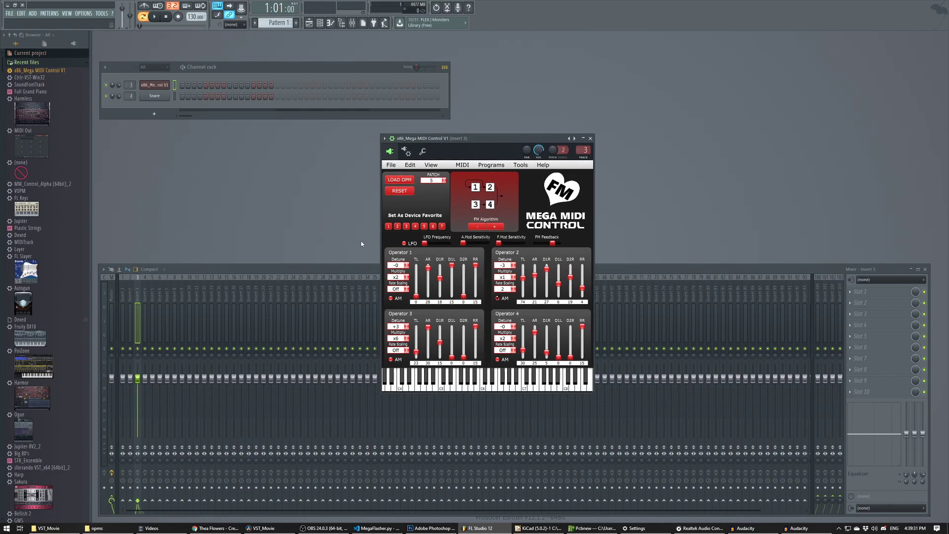
drag(416, 295, 427, 285)
- Load the FM_BANK3.opm bank from the opms folder into the plugin
click(402, 183)
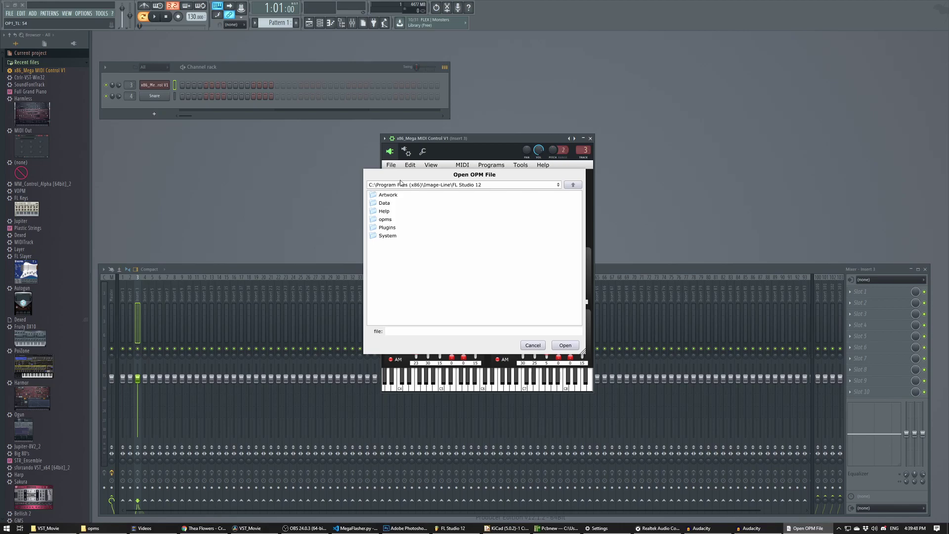
double_click(386, 222)
click(394, 260)
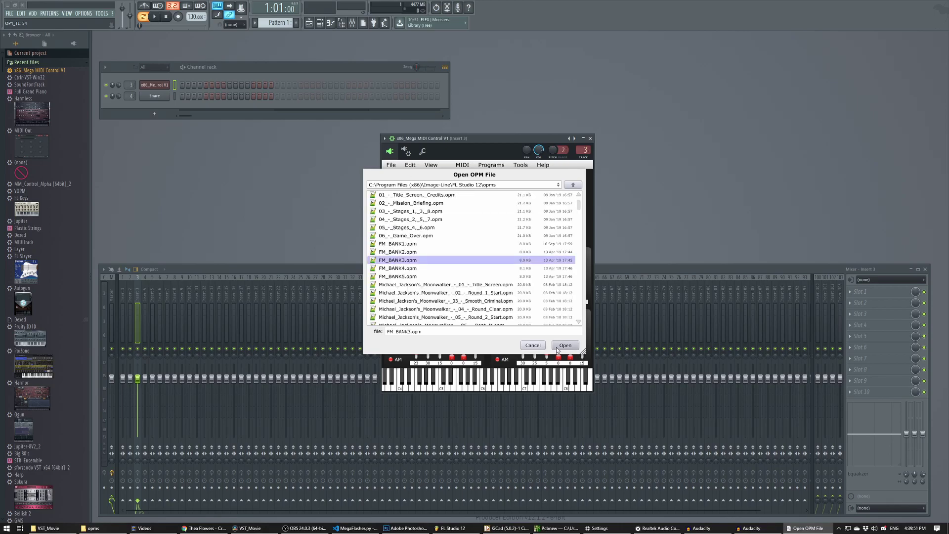
click(564, 345)
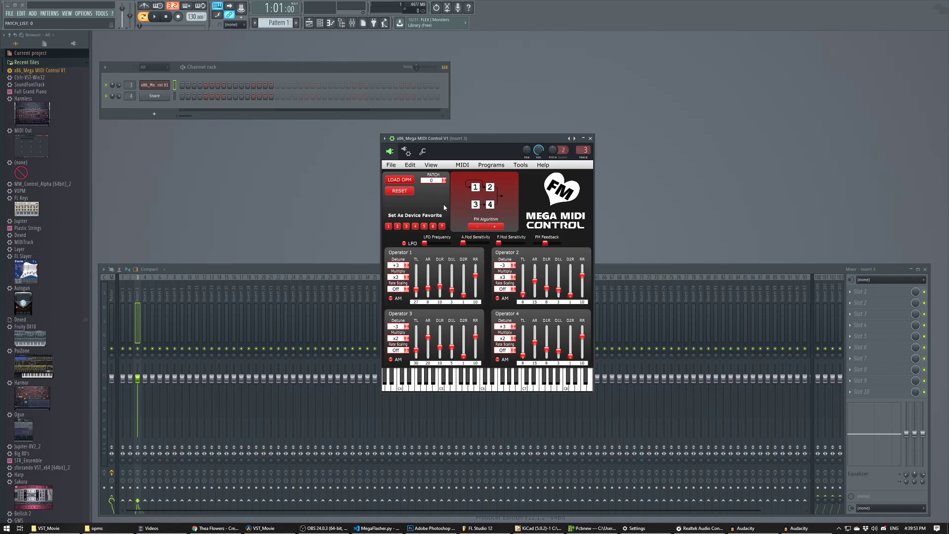
- Try patches 12 and 15 from the bank, settling on patch 25
click(436, 180)
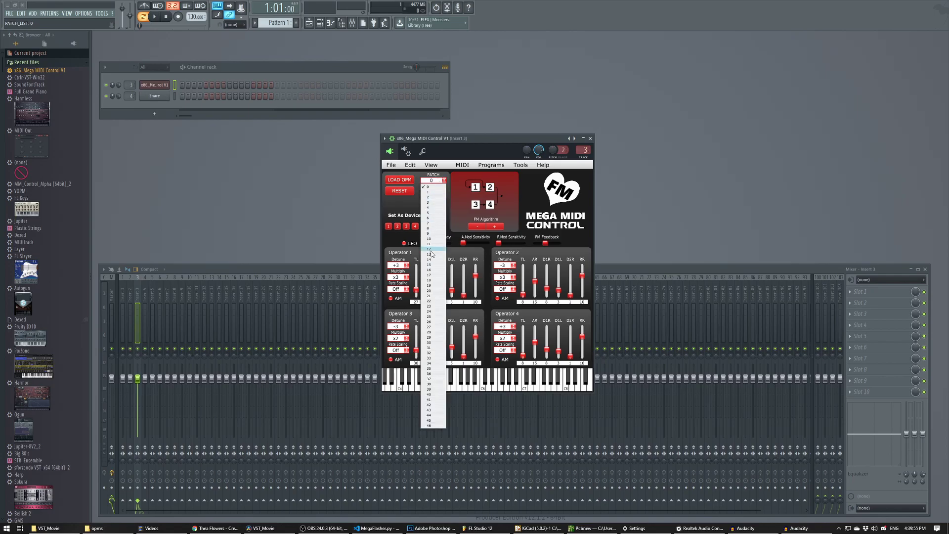
click(431, 249)
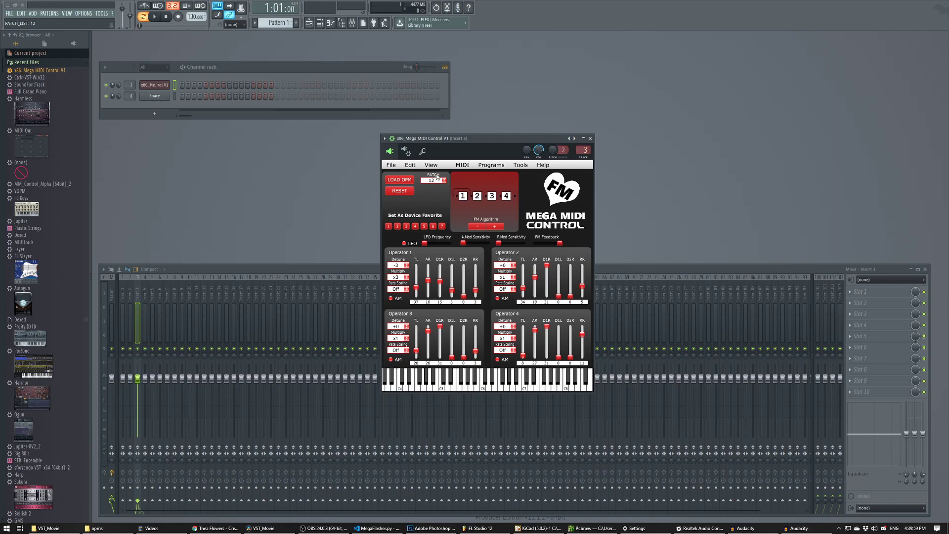
click(437, 177)
click(429, 265)
click(437, 180)
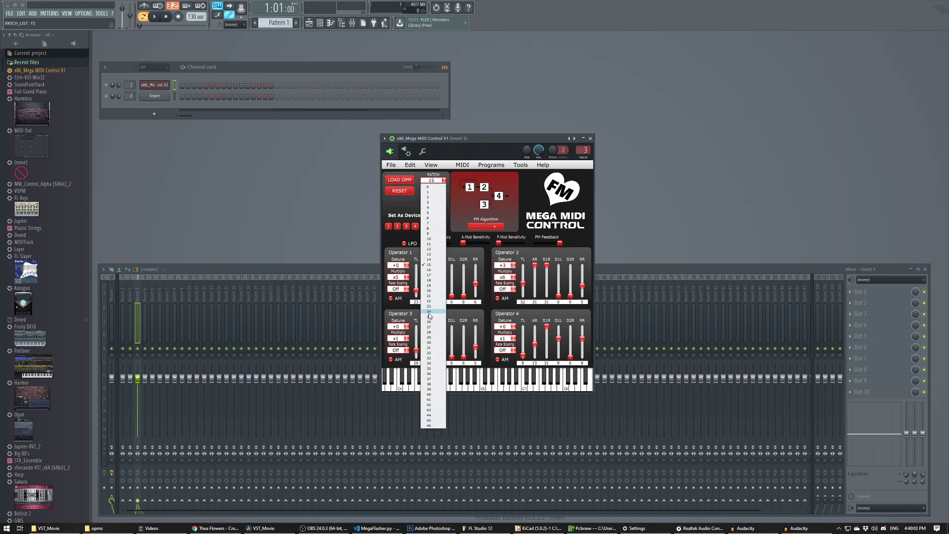
click(435, 316)
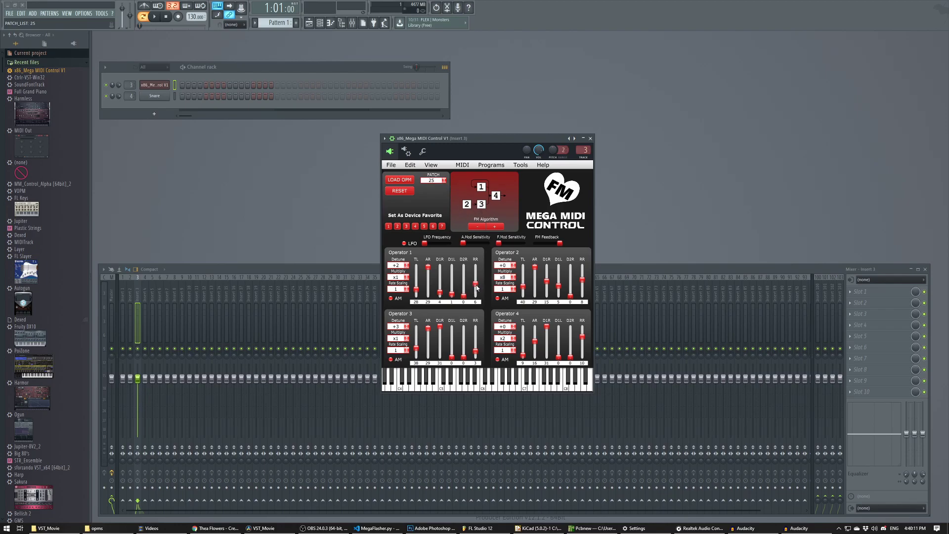
- Step the FM algorithm down to 1
click(482, 227)
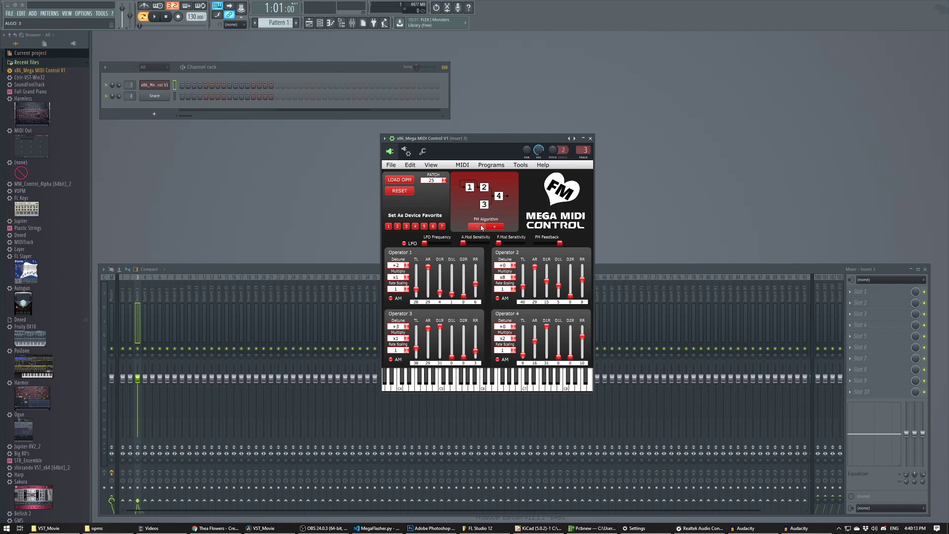
click(482, 227)
click(482, 227)
click(482, 227)
click(492, 227)
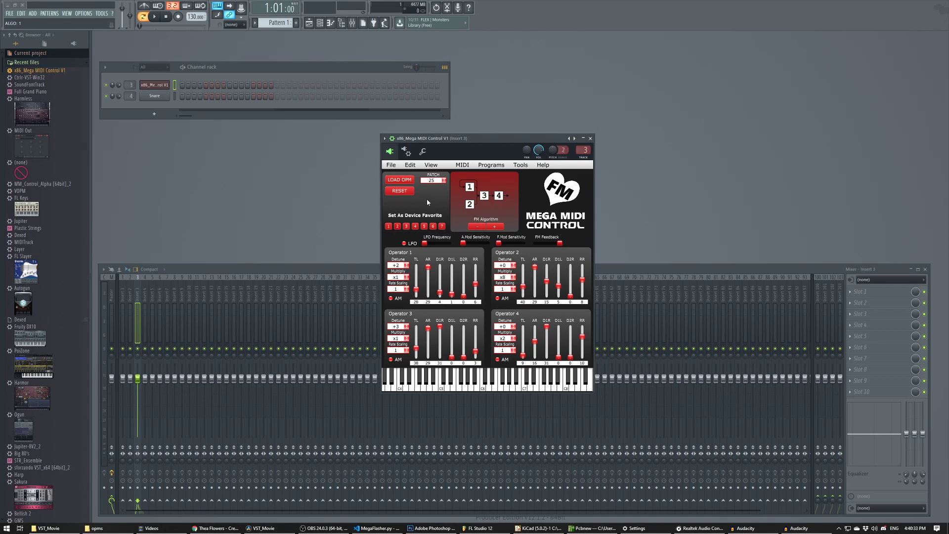
- Drag the Mega MIDI Control editor window toward the left of the workspace
drag(490, 139, 352, 139)
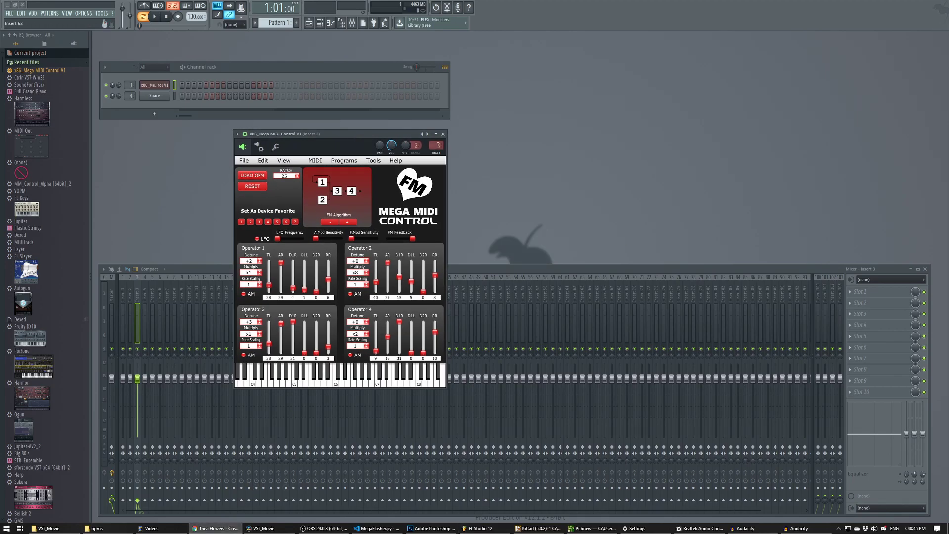
- Bring the YouTube synthesizer talk forward in Chrome, shift its window right, and briefly highlight the title
click(215, 528)
drag(415, 47, 497, 52)
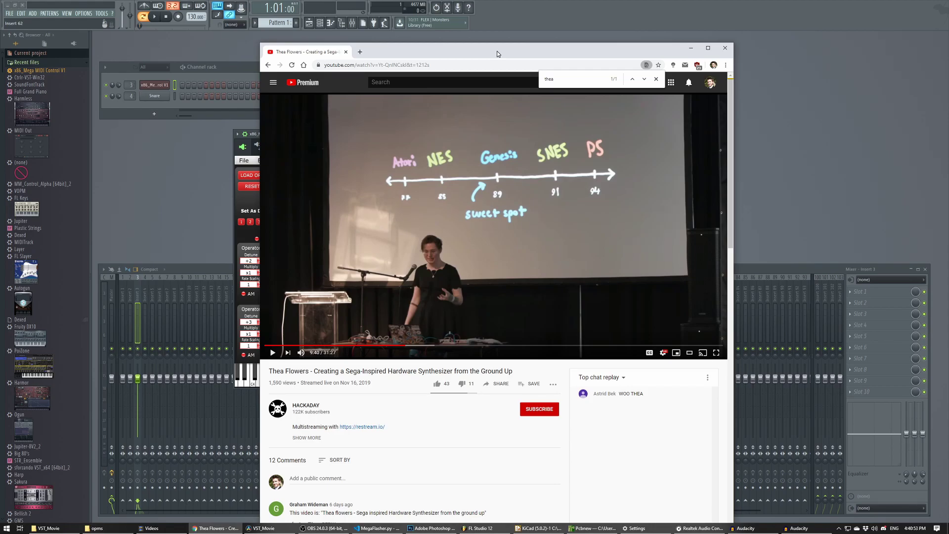
drag(330, 371, 408, 371)
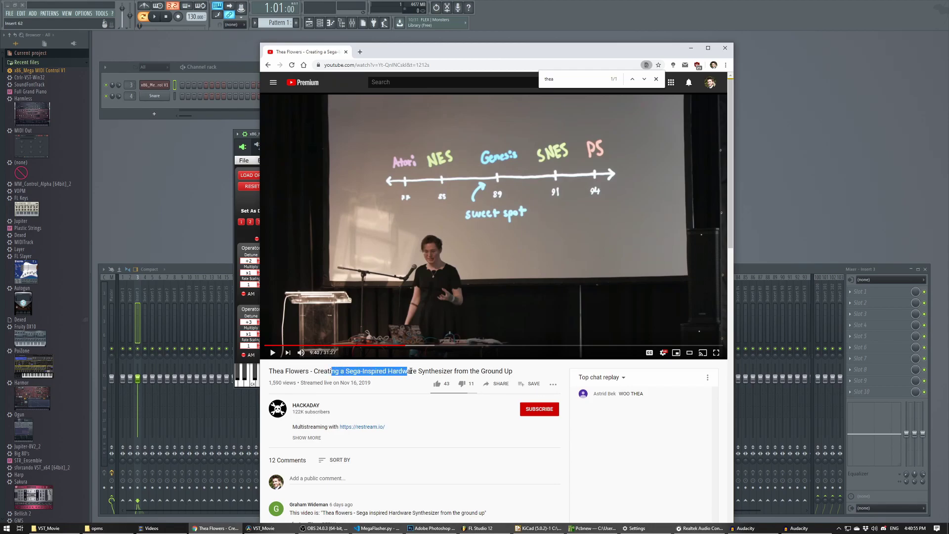
click(408, 371)
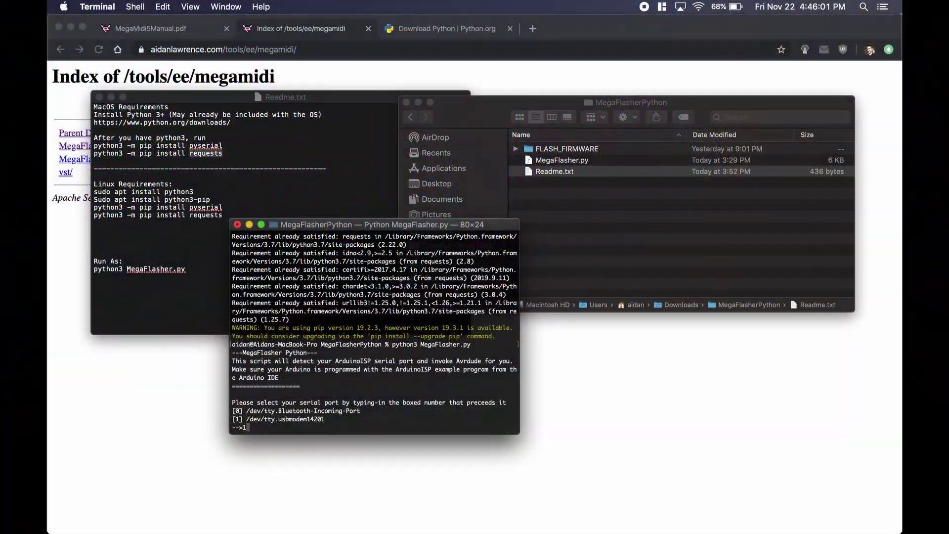
- Confirm port option 1 (/dev/tty.usbmodem14201) to flash the Mega MIDI firmware
key(Return)
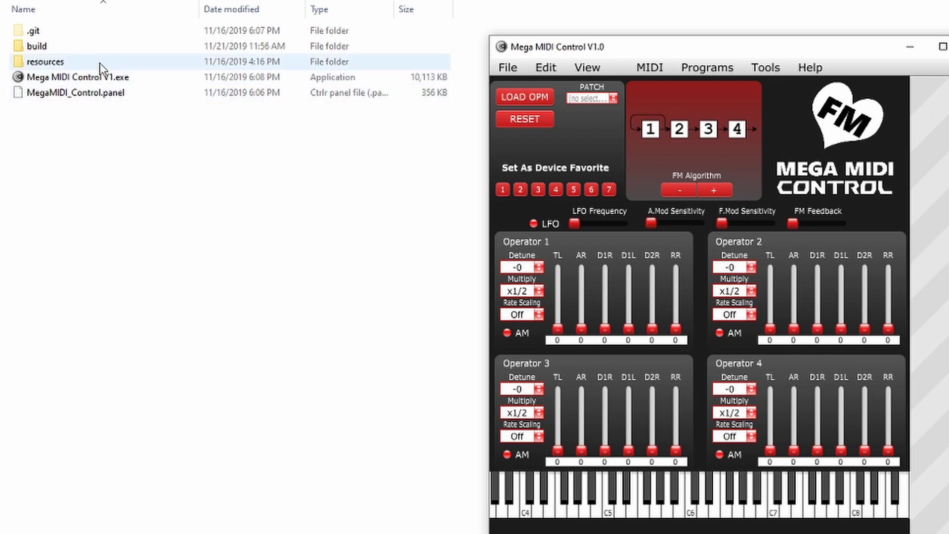
- Open the build folder and box-select both .dll files inside it
double_click(64, 49)
drag(127, 106, 62, 39)
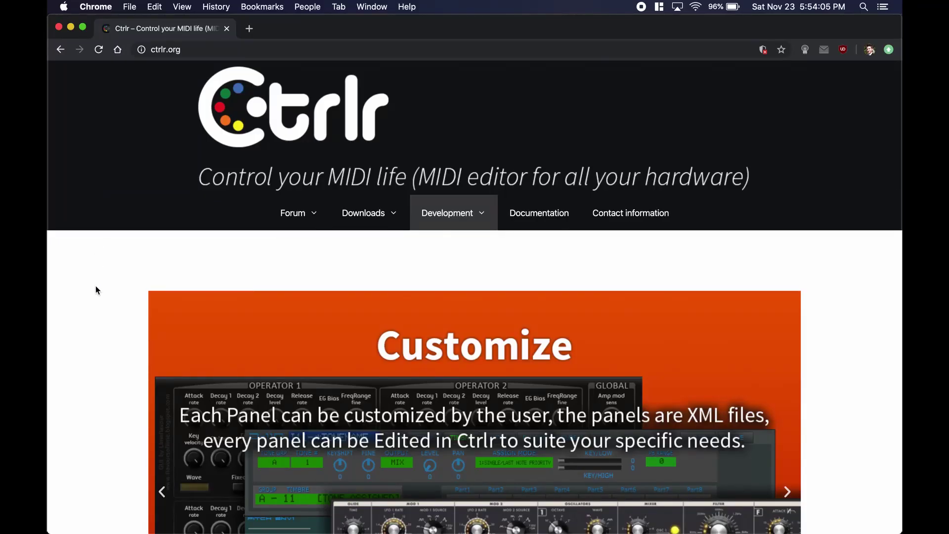
- Download the Ctrlr OSX VERSION 5.3.198 disk image and keep it
scroll(96, 291, down, 15)
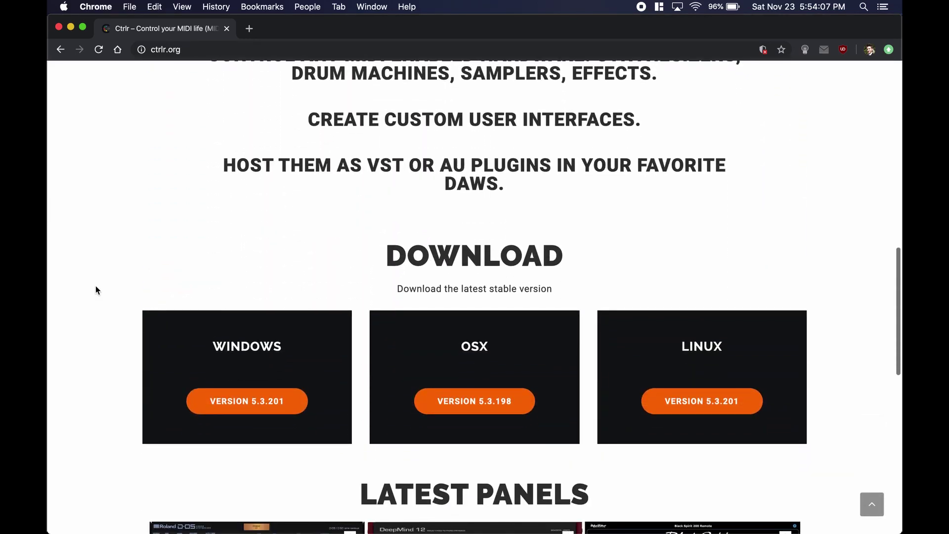
click(499, 400)
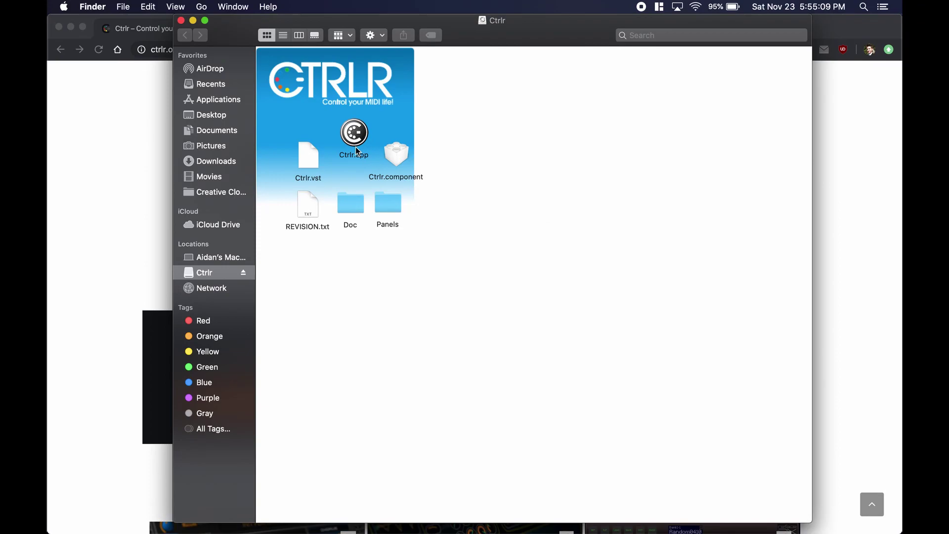
click(352, 143)
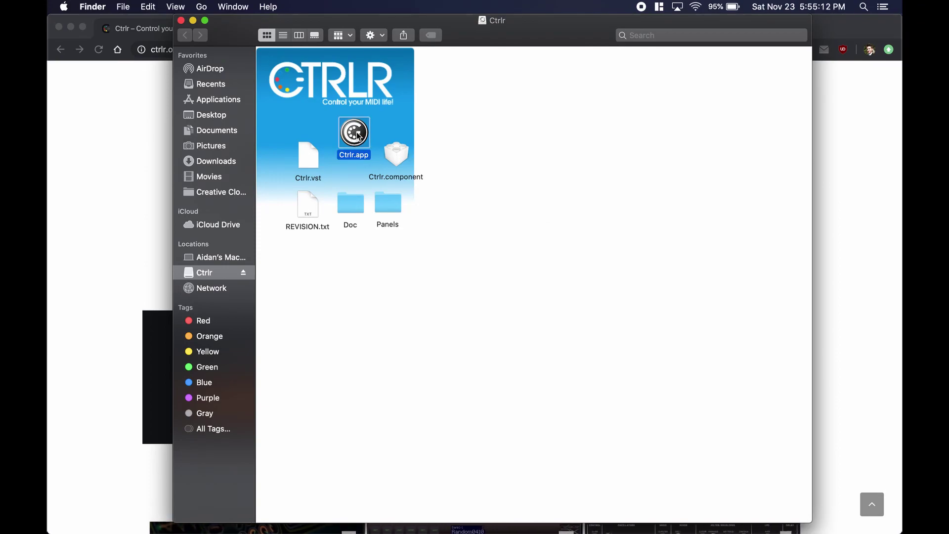
- Copy Ctrlr.app to Applications, then select Ctrlr.component and Ctrlr.vst together
drag(357, 135, 230, 101)
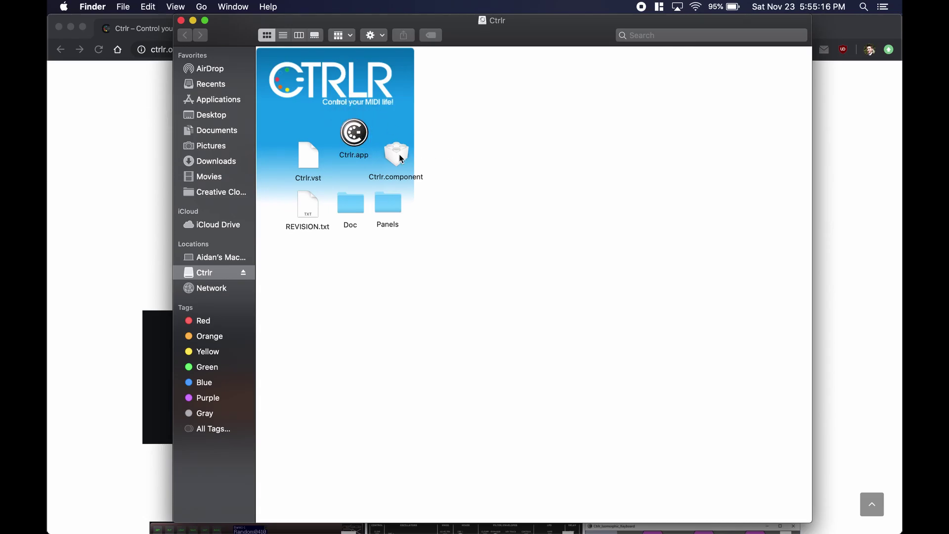
click(401, 159)
super+click(309, 159)
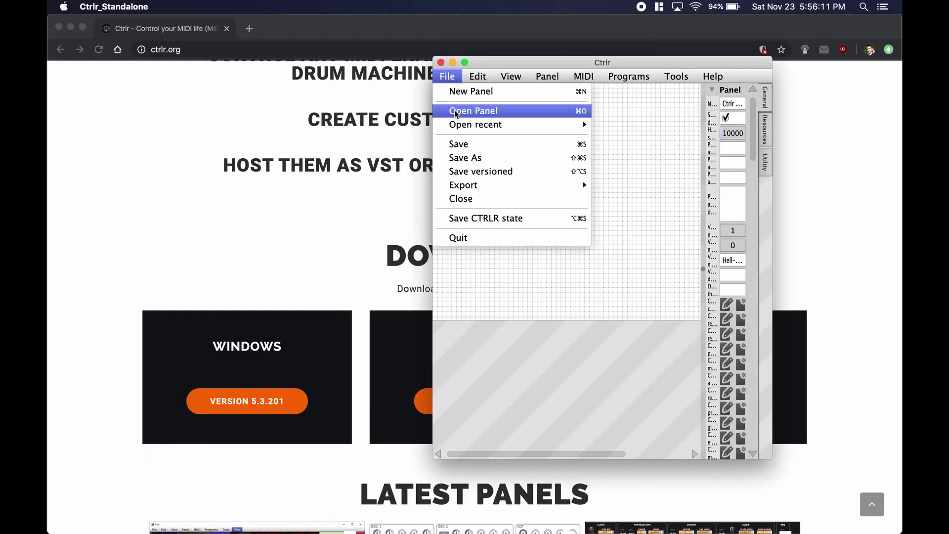
- Open the Mega MIDI Control .panel file from Documents in Ctrlr
click(454, 110)
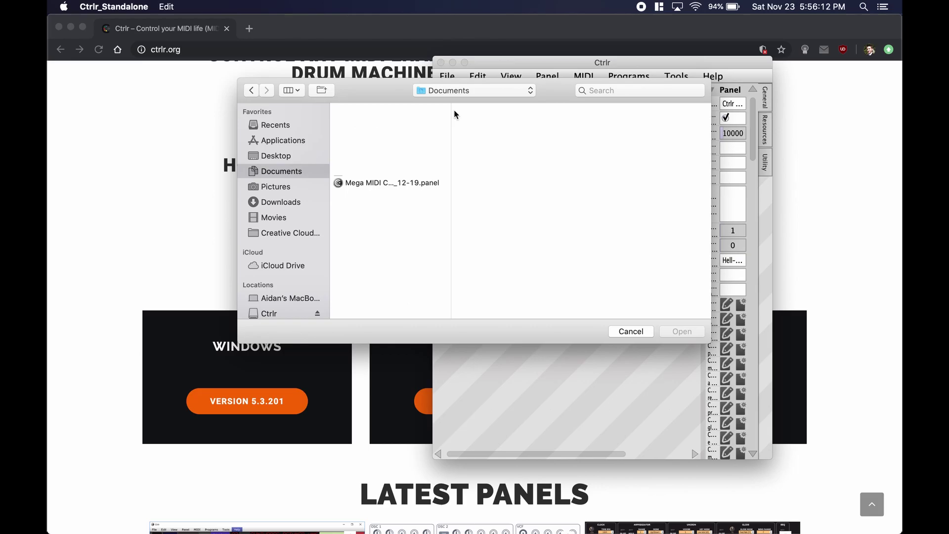
click(387, 183)
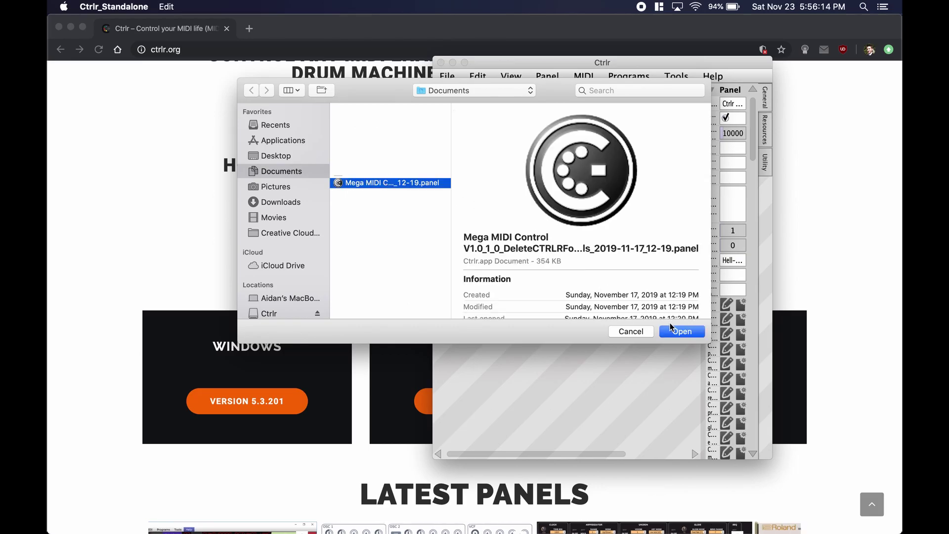
click(680, 332)
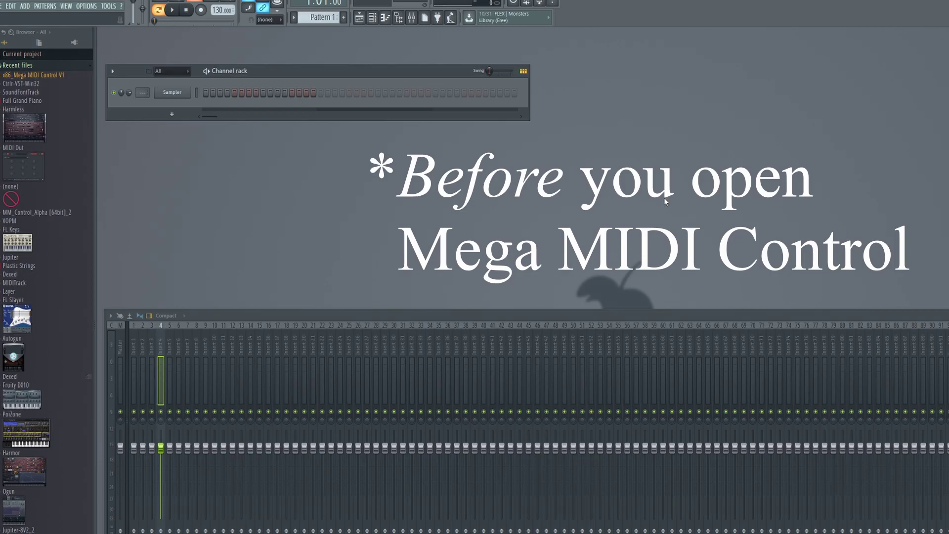
- Select Mega MIDI as the input device in FL Studio's MIDI settings
click(88, 7)
click(94, 22)
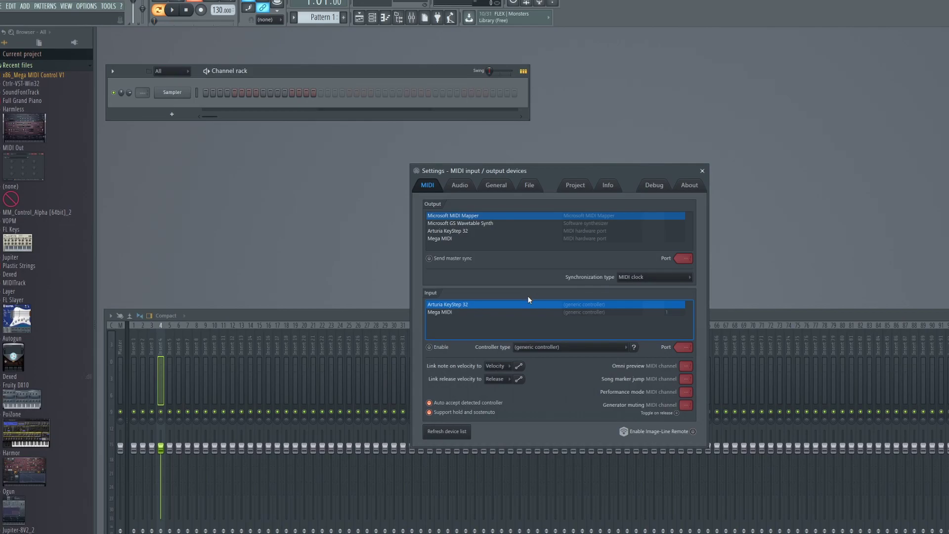
click(458, 312)
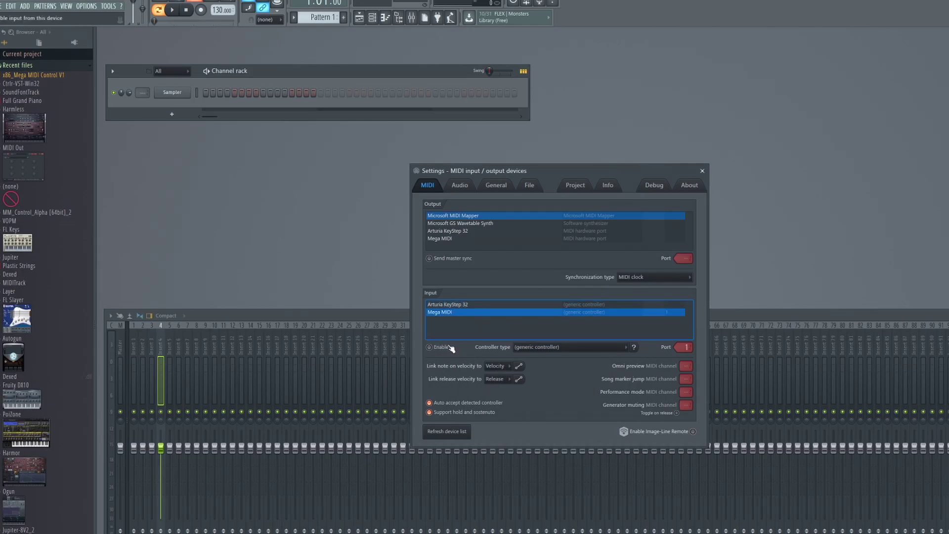
- Load x86_Mega MIDI Control V1 from Recent files into the channel rack and set its MIDI output device to Mega MIDI
click(702, 171)
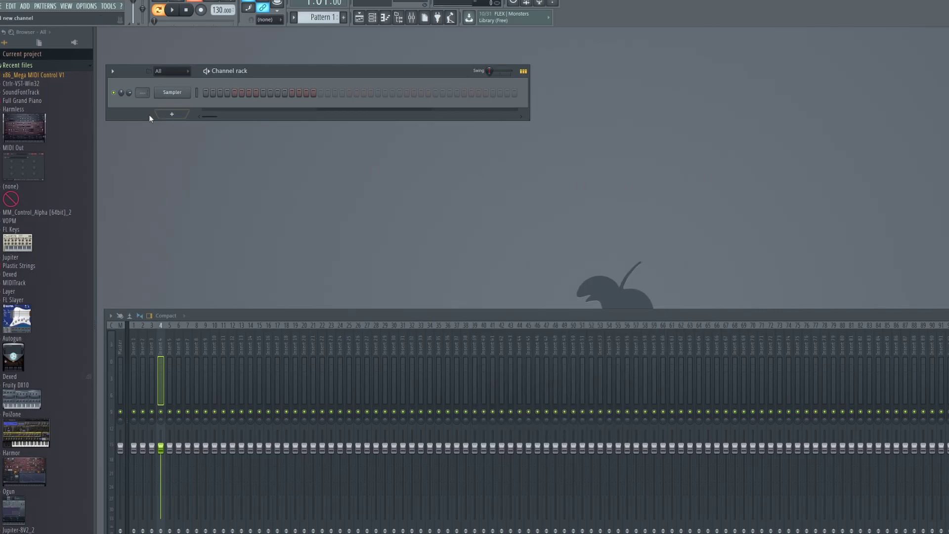
drag(10, 75, 174, 103)
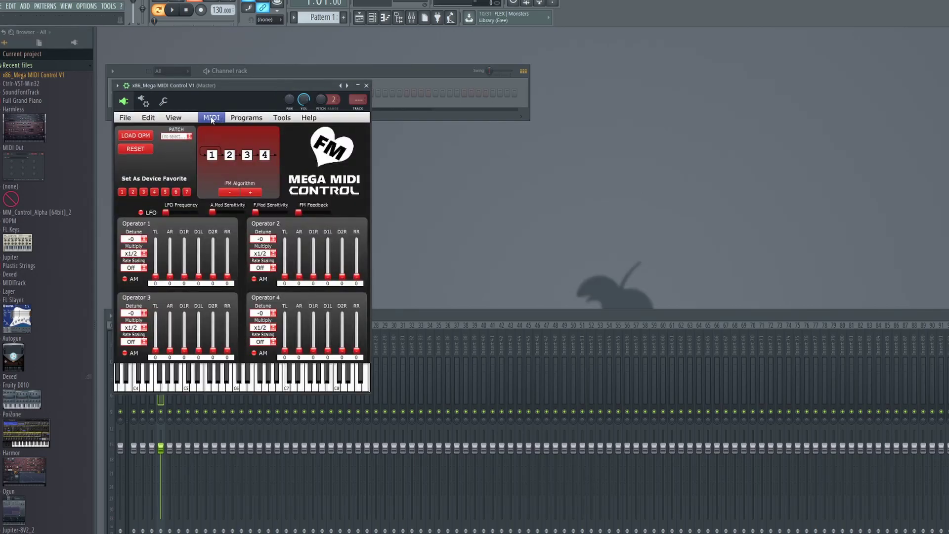
click(212, 119)
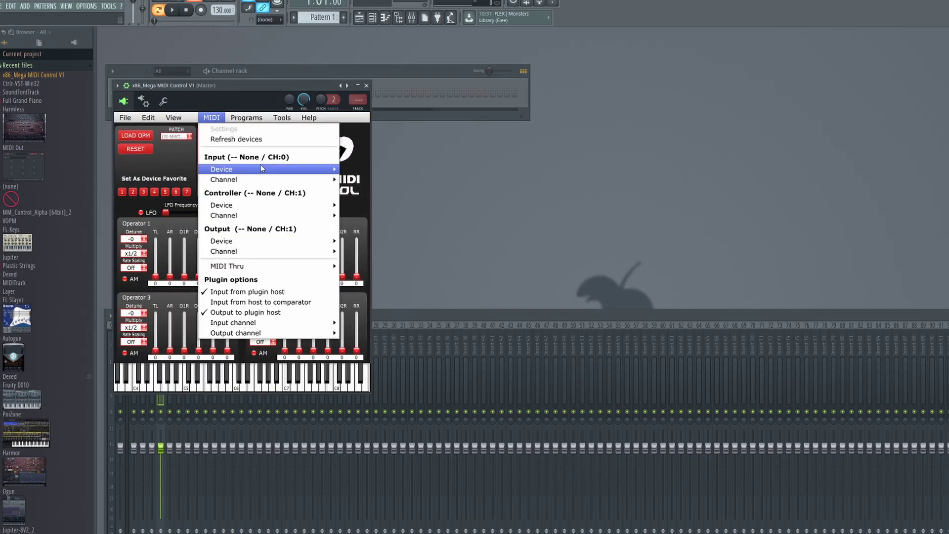
mouse_move(280, 180)
mouse_move(306, 169)
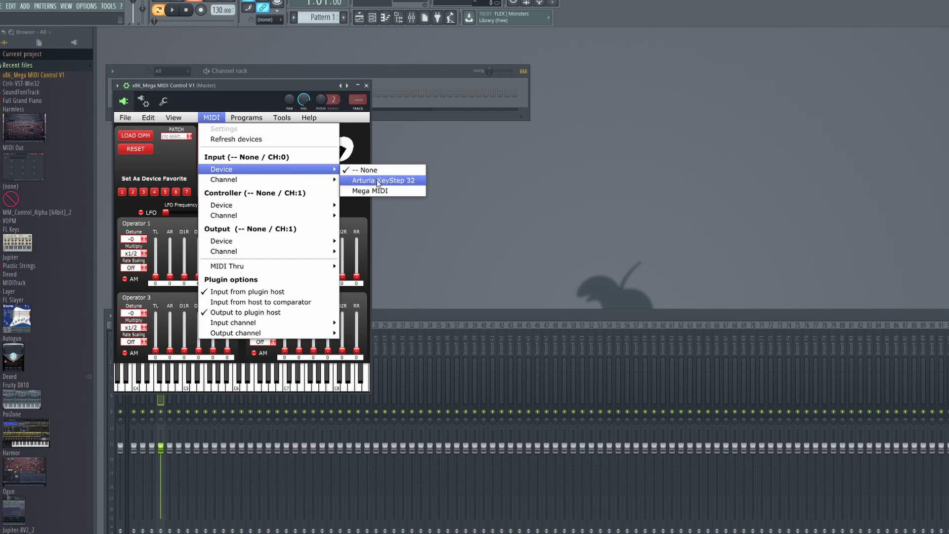
mouse_move(262, 238)
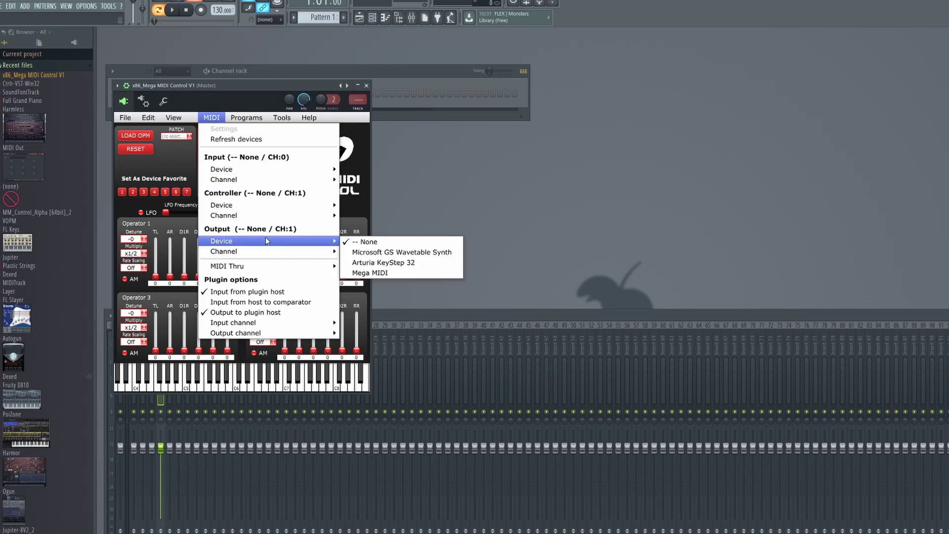
click(389, 273)
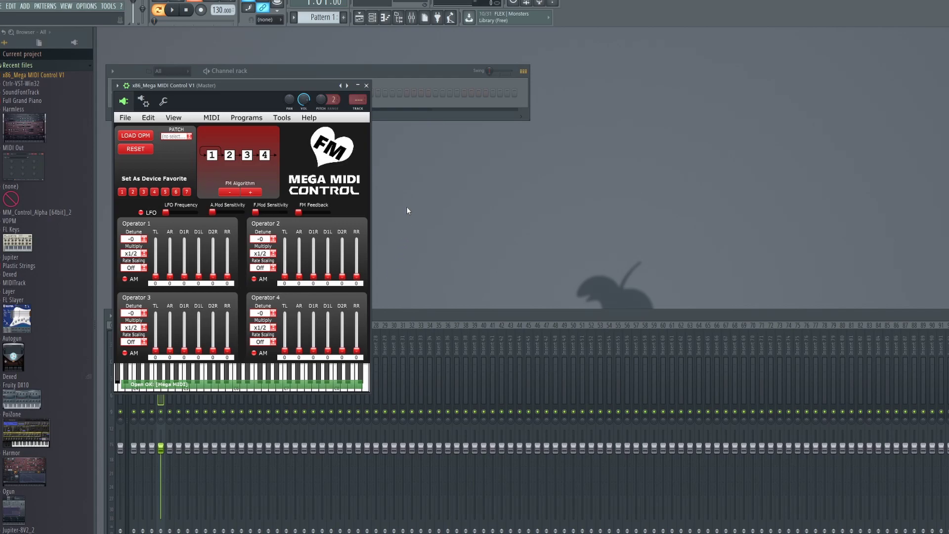